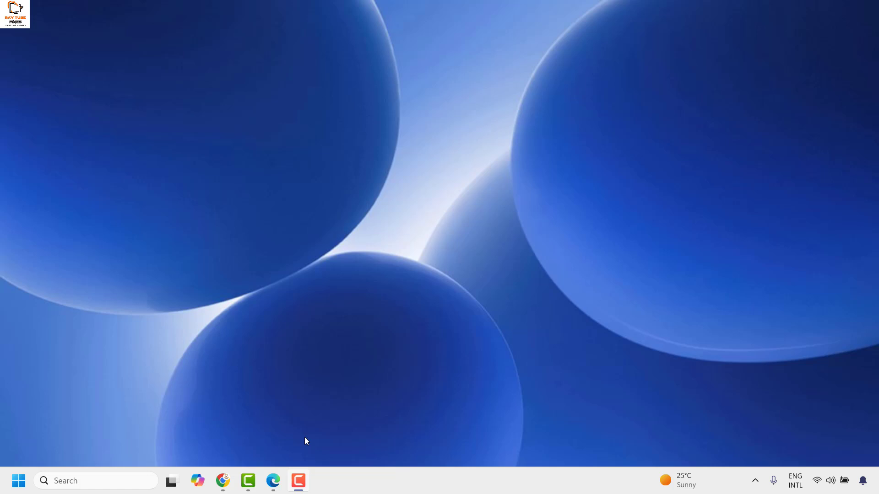
# Launch Task Manager from the Win+X menu and view the Memory performance page.
pyautogui.rightClick(20, 484)
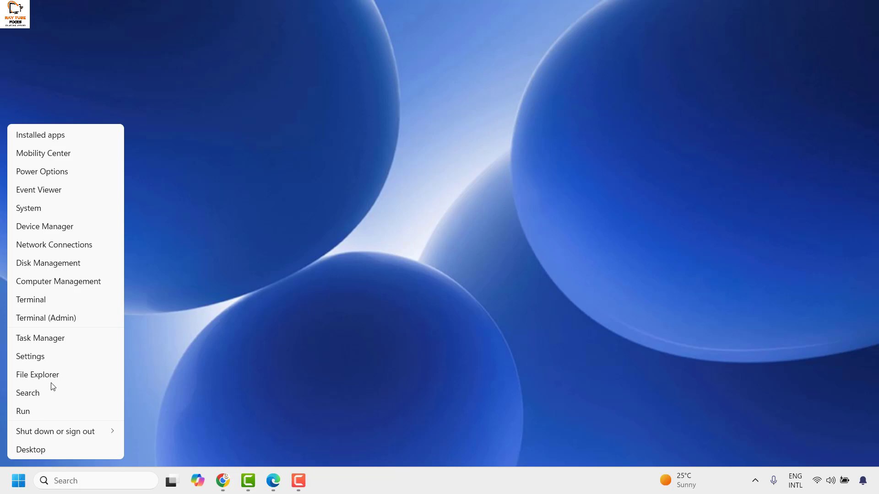
pyautogui.click(66, 338)
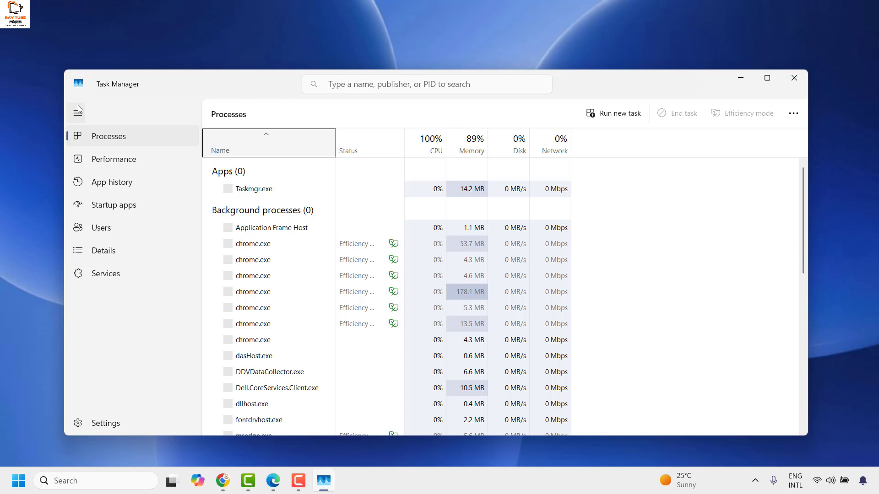
pyautogui.click(121, 163)
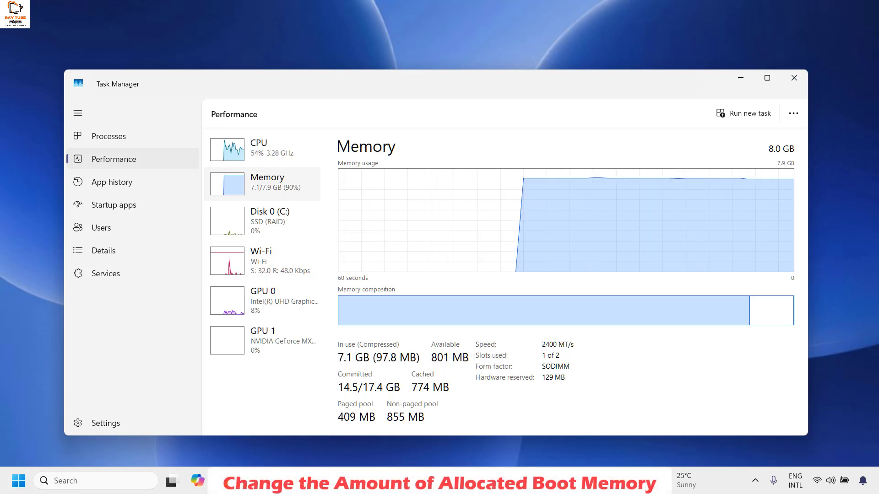
# Launch msconfig from Run and reach the Boot tab's Advanced options.
pyautogui.rightClick(21, 486)
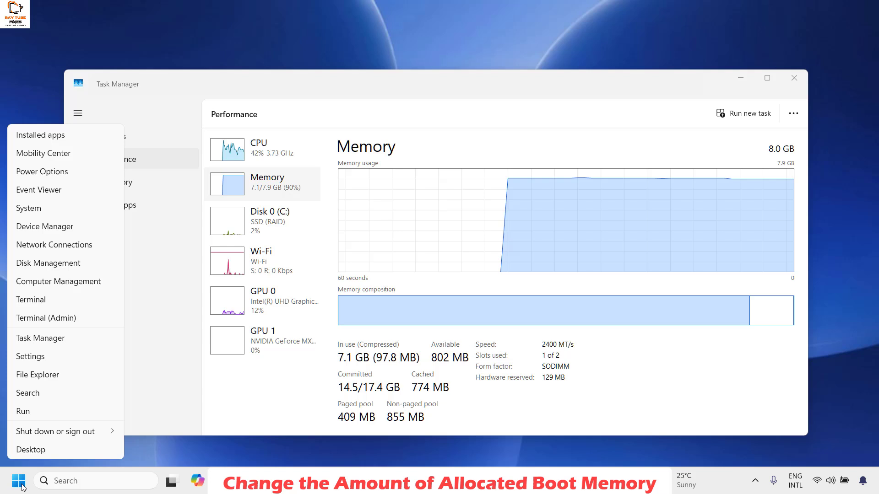
pyautogui.click(24, 412)
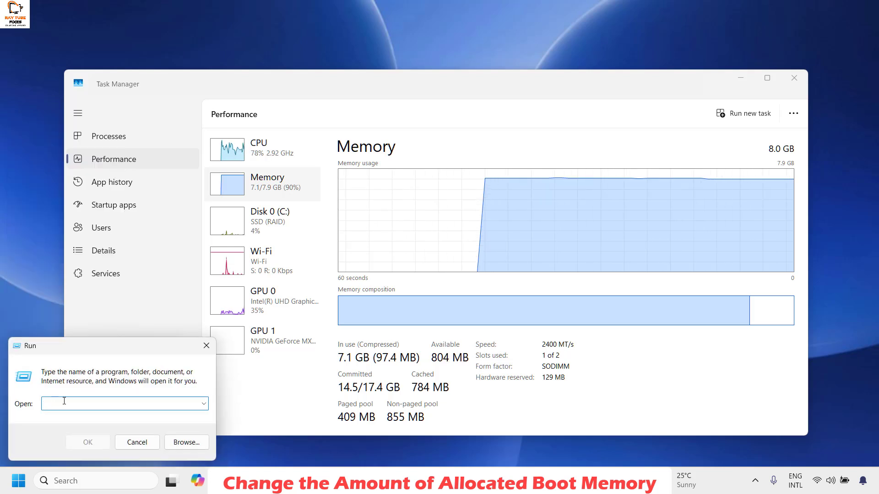
pyautogui.write('m')
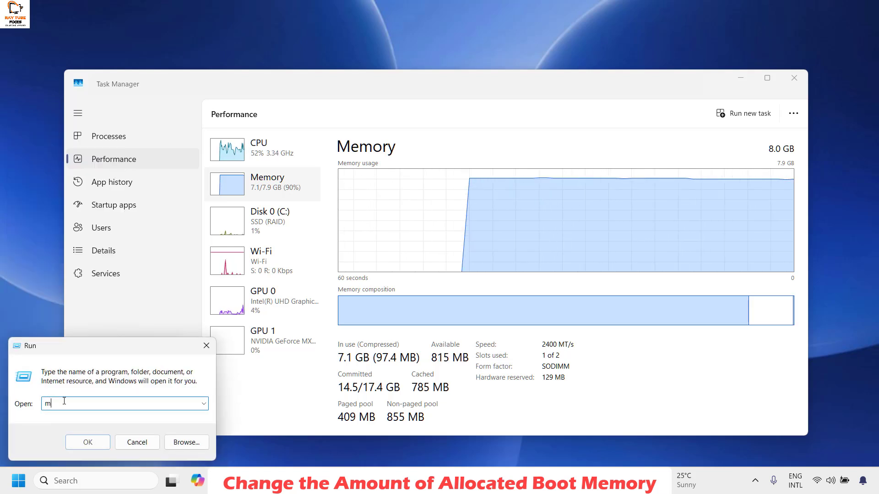
pyautogui.write('sconfig')
pyautogui.press('Return')
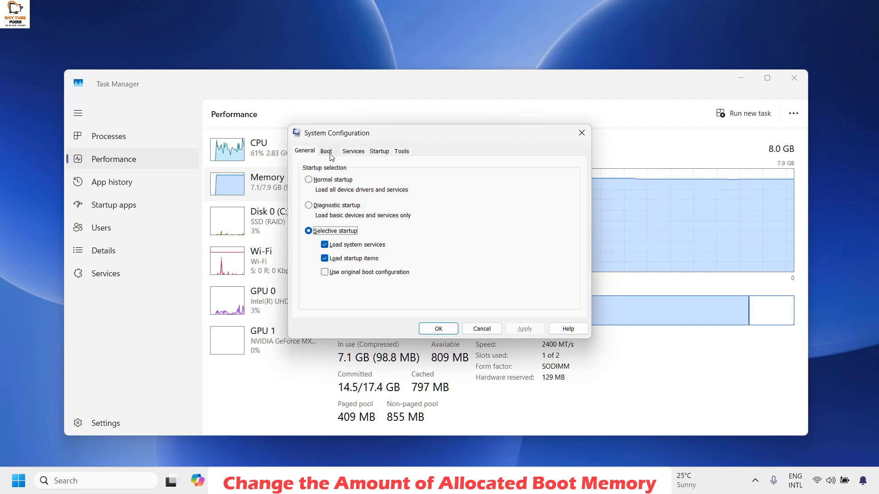
pyautogui.click(327, 152)
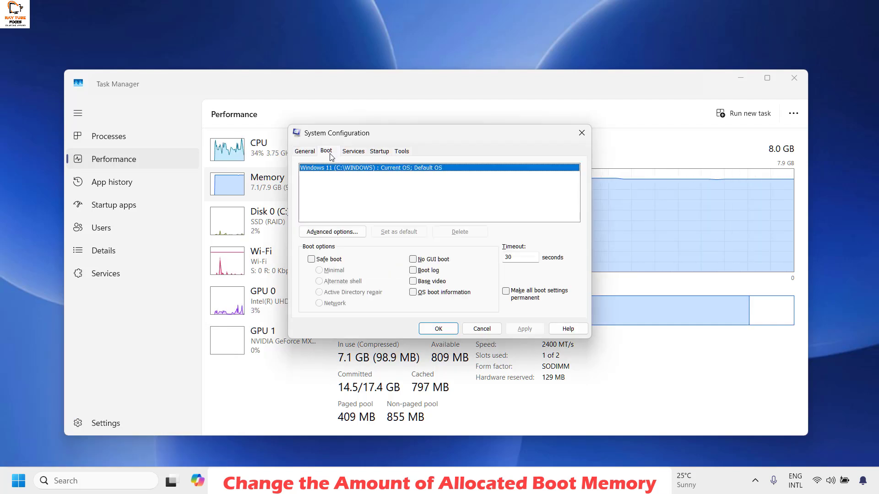
pyautogui.click(336, 232)
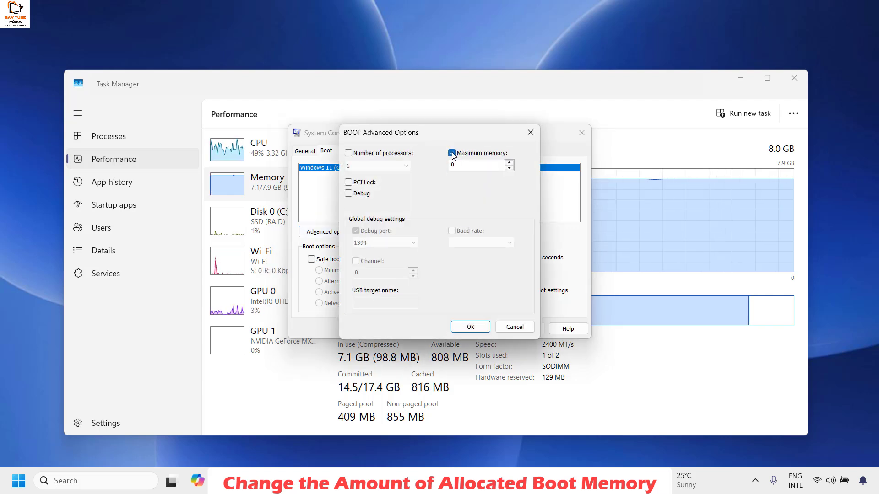
# Uncheck the Maximum memory limit and save the boot configuration.
pyautogui.click(452, 154)
pyautogui.click(472, 328)
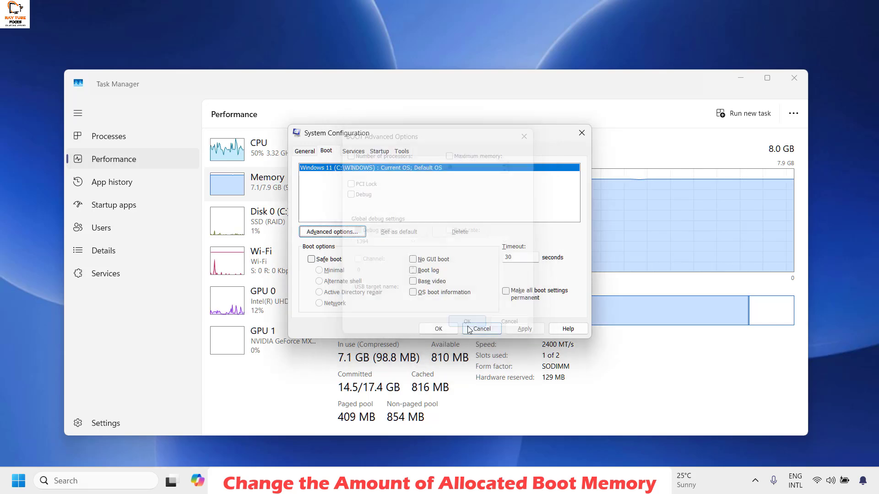
pyautogui.click(439, 329)
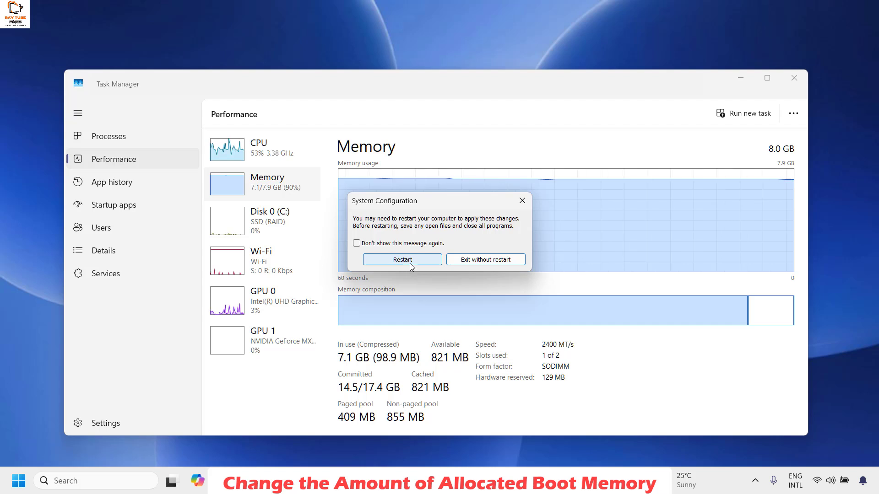
# Choose Exit without restart in the System Configuration prompt.
pyautogui.click(480, 260)
pyautogui.moveTo(542, 310)
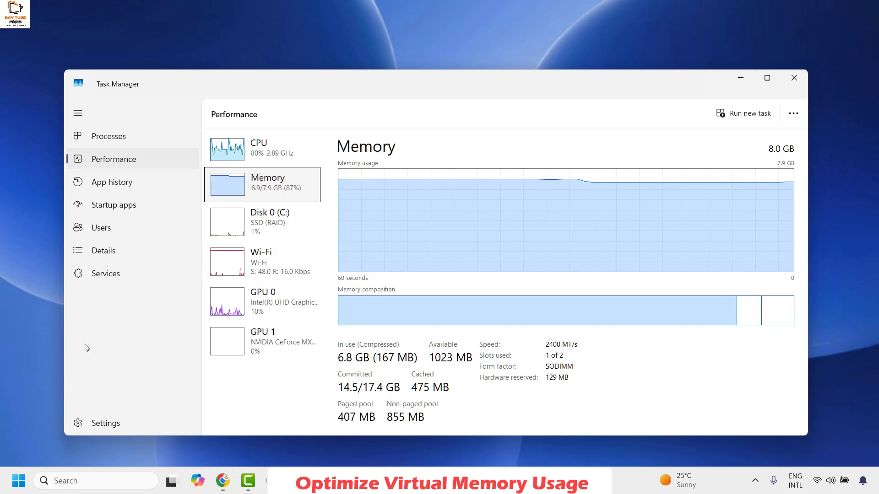
# Reach System Properties' Advanced tab via Settings System > About > Advanced system settings.
pyautogui.rightClick(18, 483)
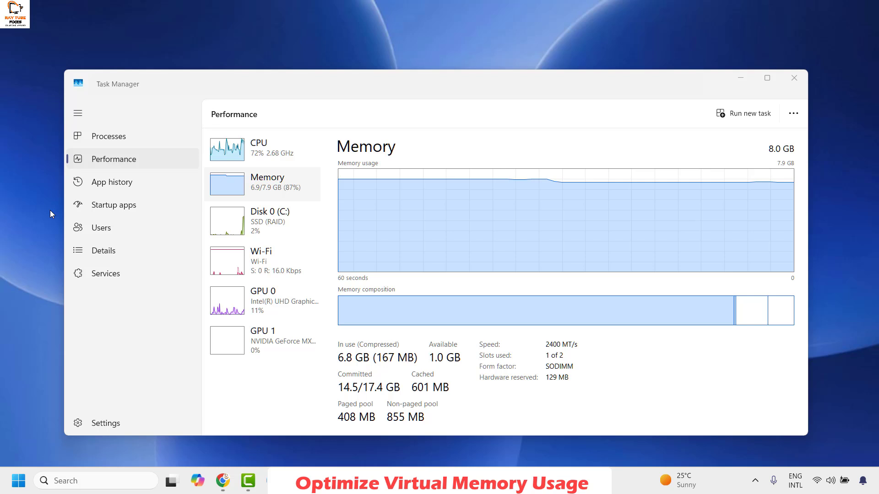
pyautogui.click(51, 208)
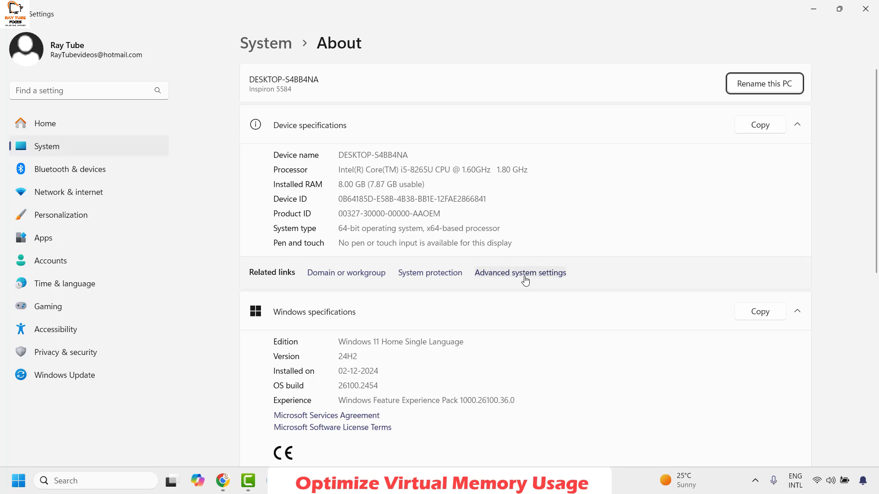
pyautogui.click(531, 280)
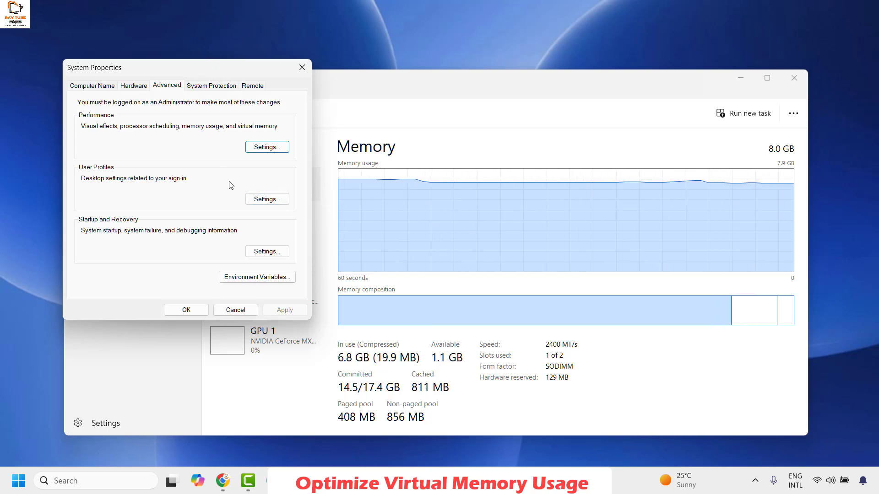
# Reach the Virtual Memory dialog through Performance Settings' Advanced tab.
pyautogui.click(265, 147)
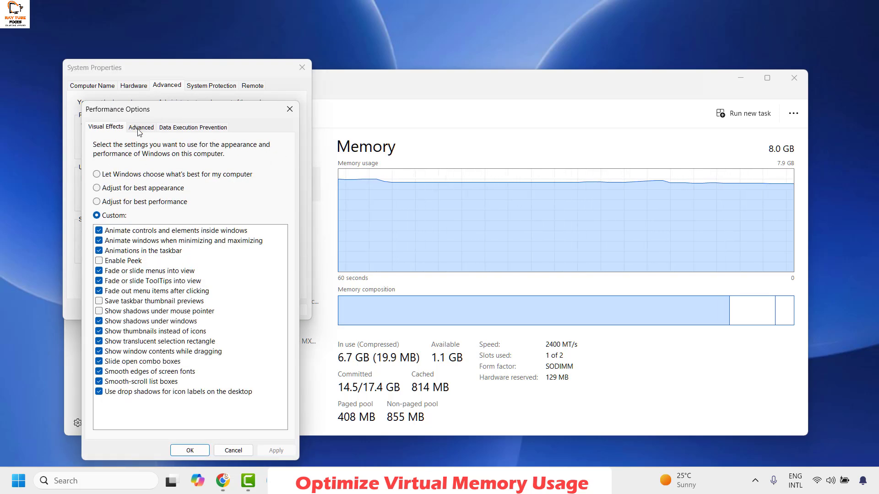
pyautogui.click(140, 128)
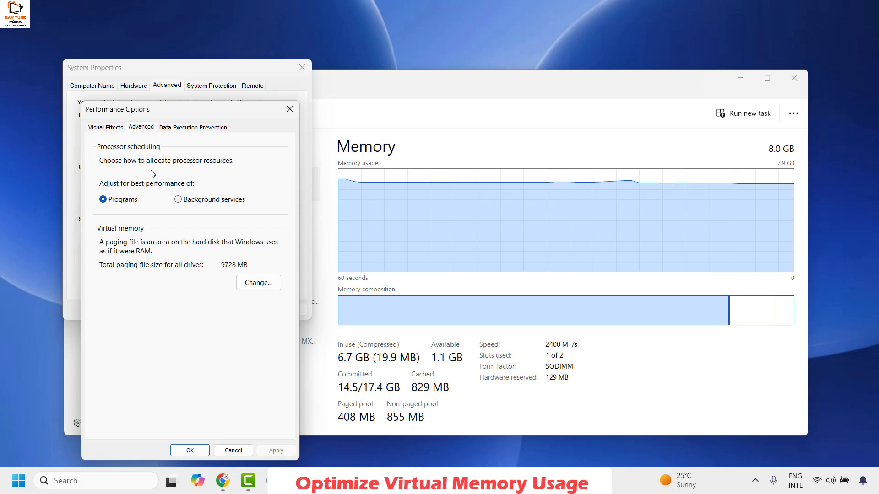
pyautogui.click(263, 290)
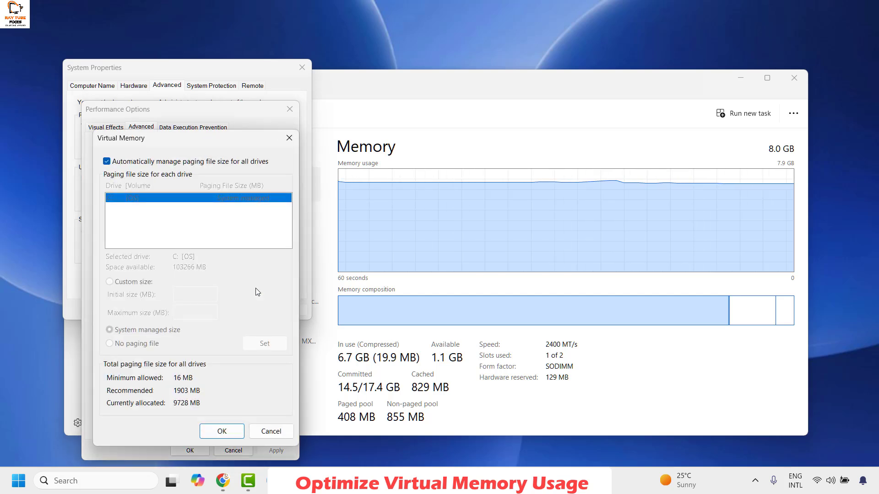
# Disable automatic paging management and give drive C a custom size of 1024–2048 MB.
pyautogui.click(106, 162)
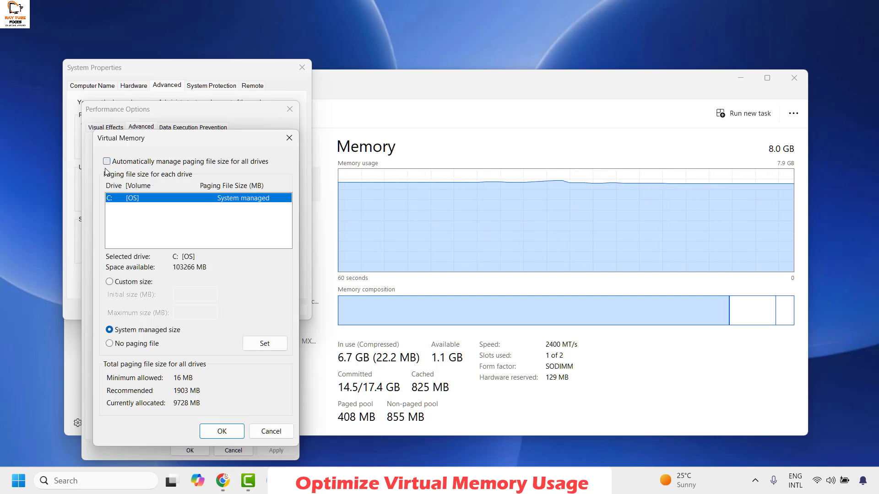
pyautogui.click(110, 283)
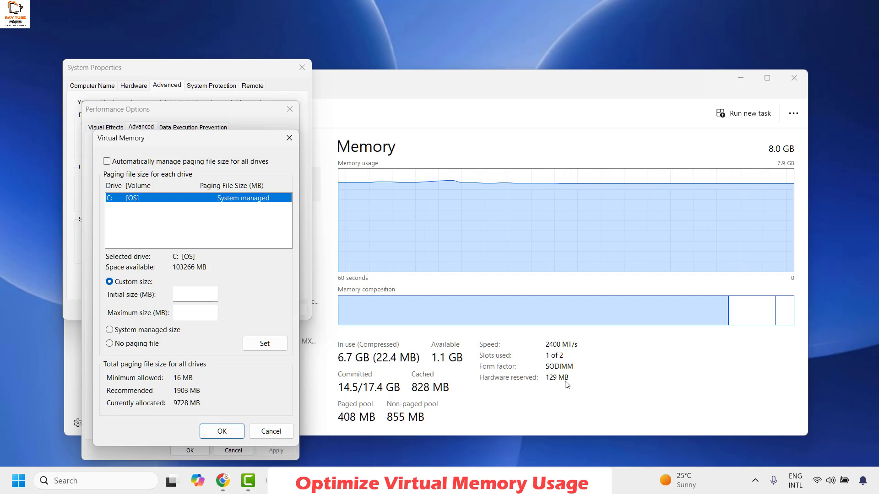
pyautogui.click(199, 295)
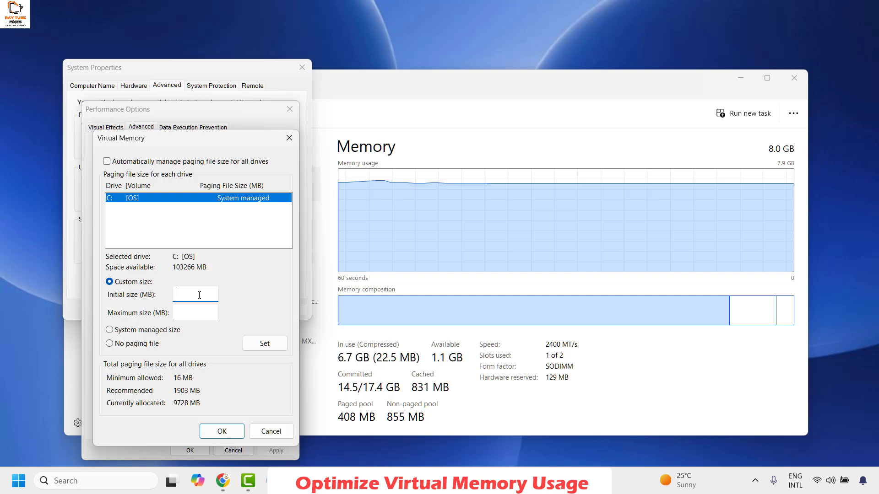
pyautogui.write('1024')
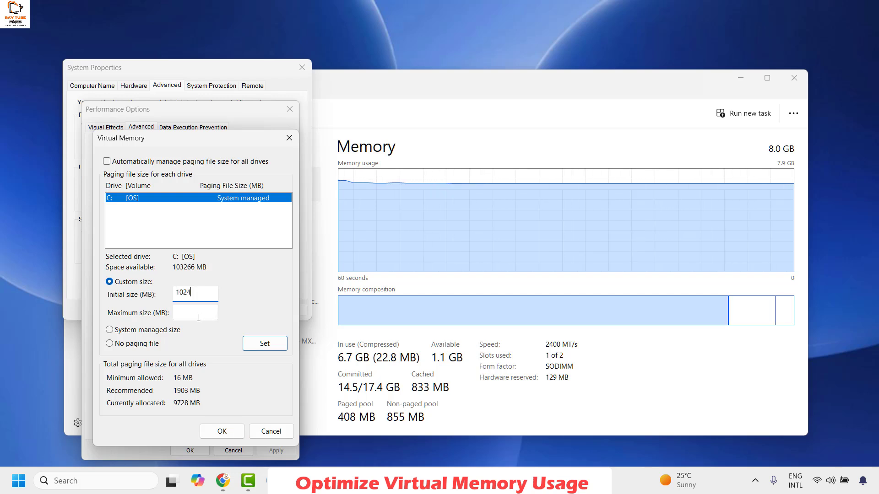
pyautogui.click(199, 316)
pyautogui.write('2048')
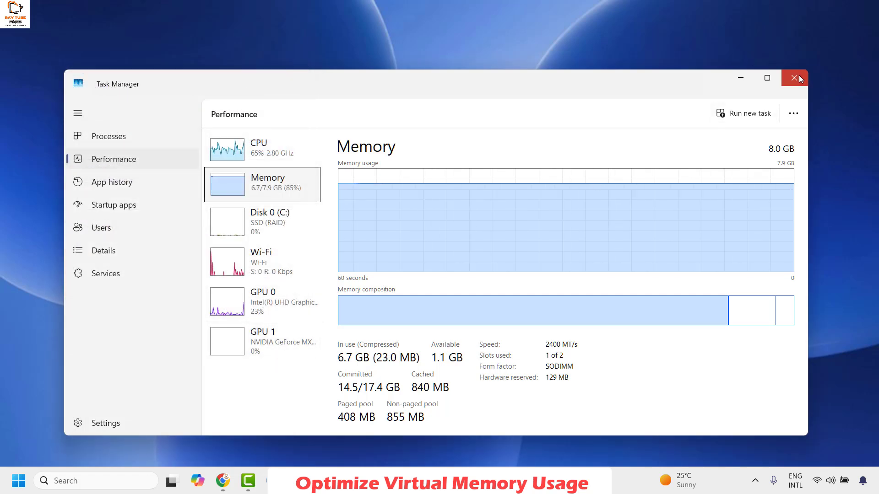
# Close Task Manager, leaving the desktop showing.
pyautogui.click(799, 77)
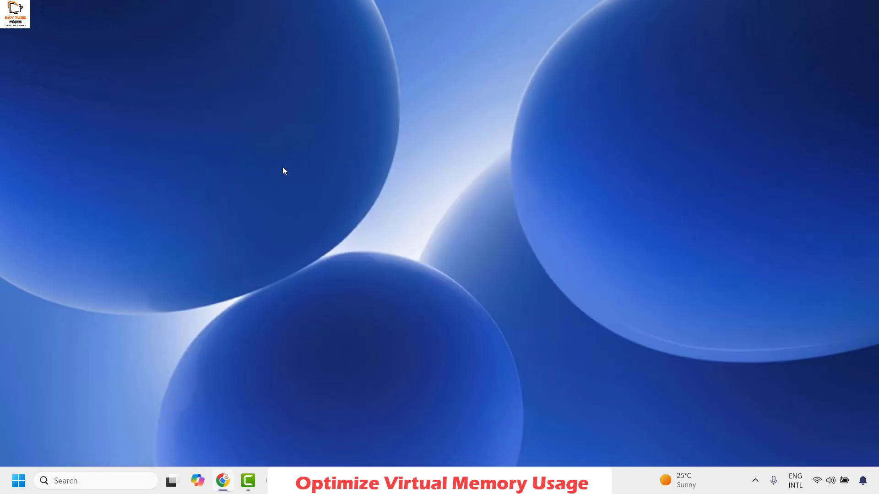